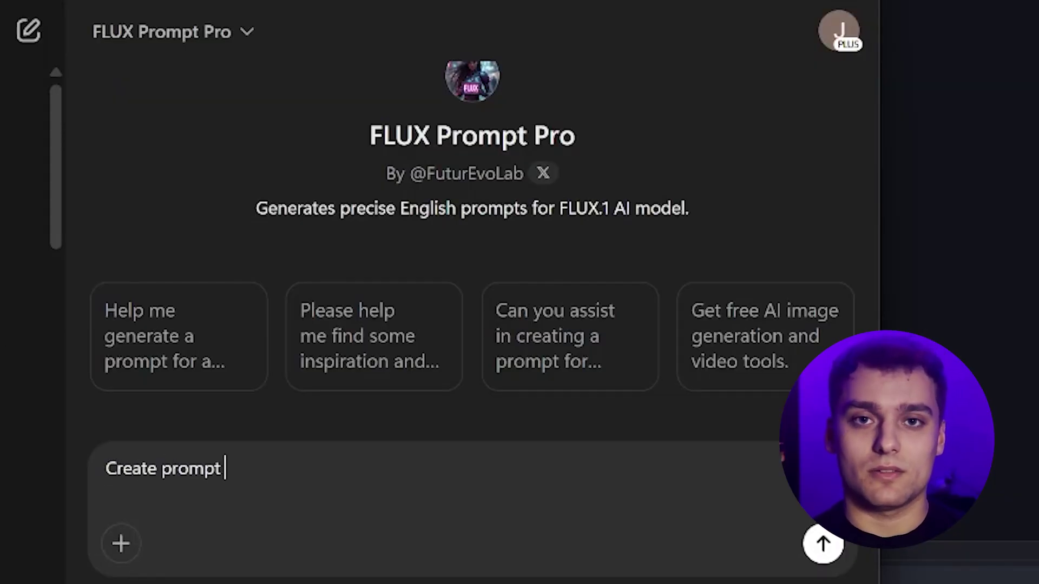
Send the request for a frontal blonde woman photo prompt and review the five prompt variations.
{"action": "type", "text": "f"}
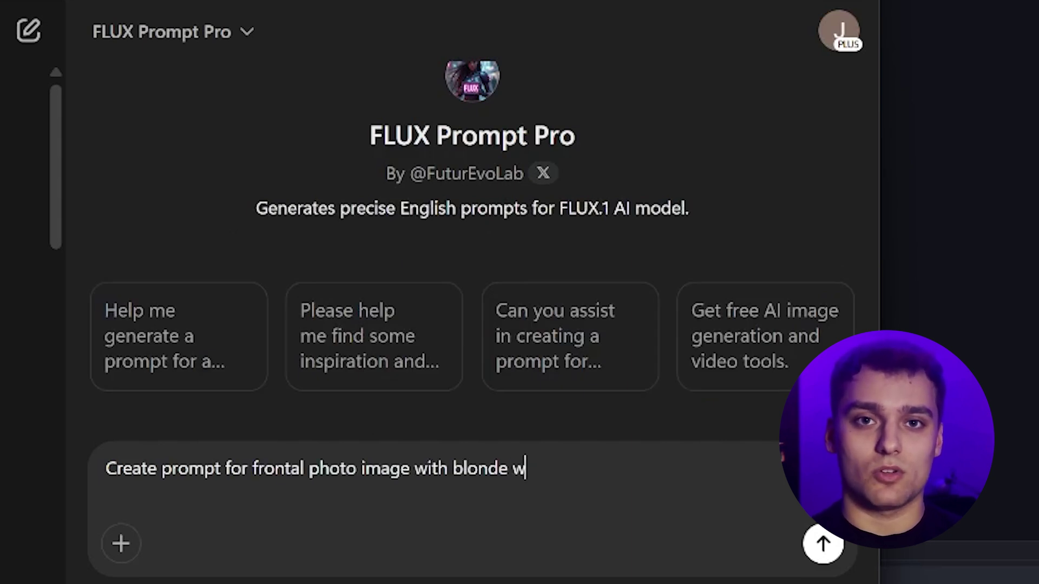
{"action": "key", "text": "Return"}
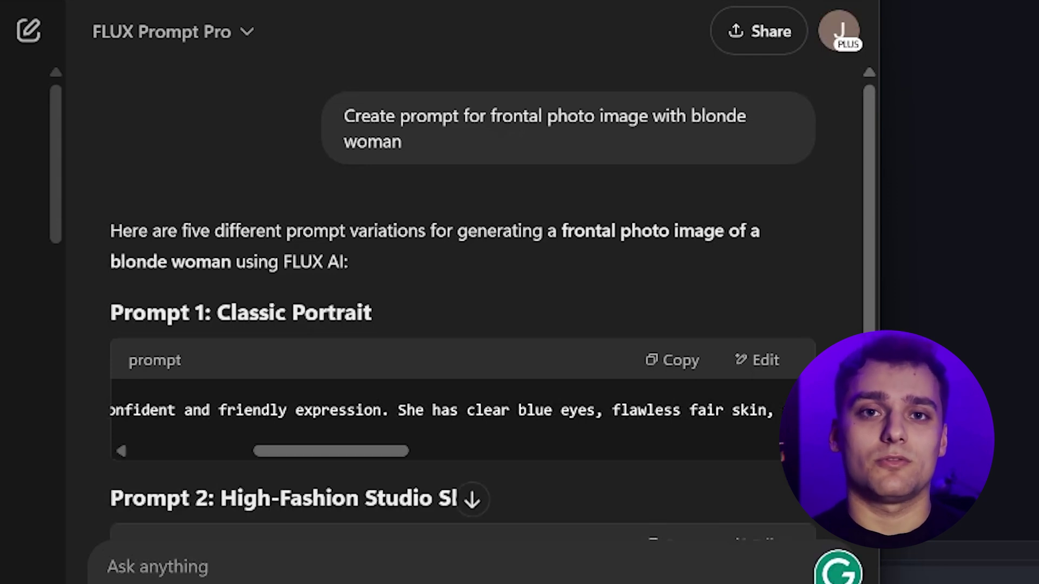
{"action": "scroll", "coordinate": [466, 297], "scroll_direction": "down", "scroll_amount": 3}
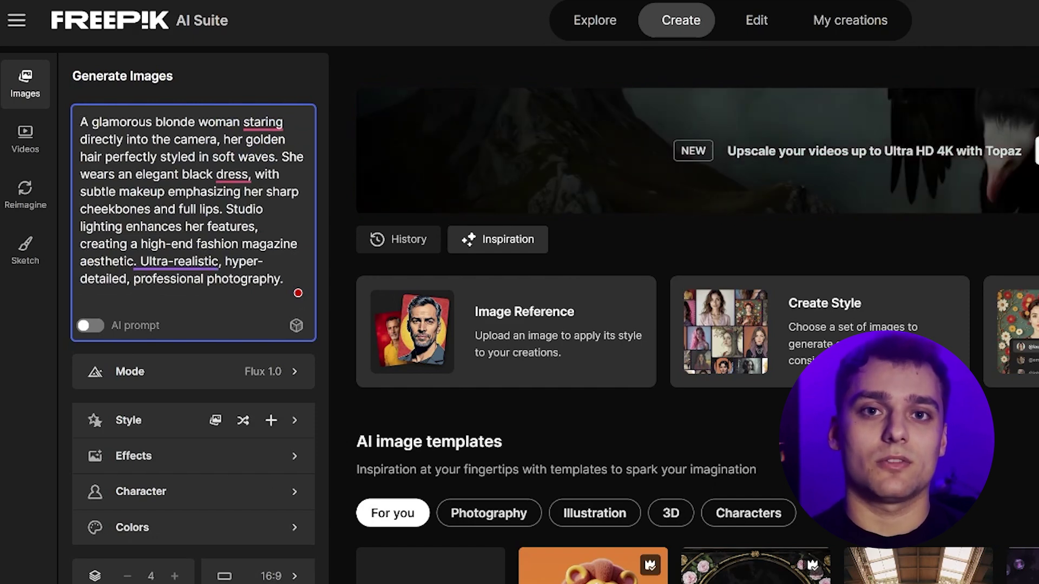
Generate Flux 1.0 portraits from the pasted High-Fashion Studio Shot prompt.
{"action": "key", "text": "ctrl+Return"}
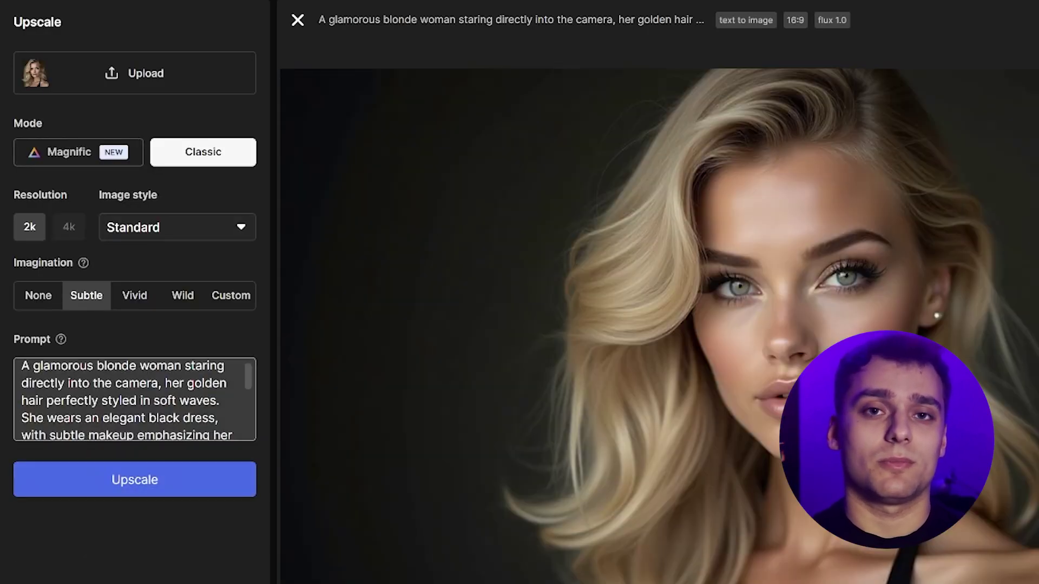
Upscale the portrait at 4k with Imagination None and 3D style, then request a 'funny motivation' script.
{"action": "scroll", "coordinate": [135, 399], "scroll_direction": "down", "scroll_amount": 5}
{"action": "left_click", "coordinate": [38, 296]}
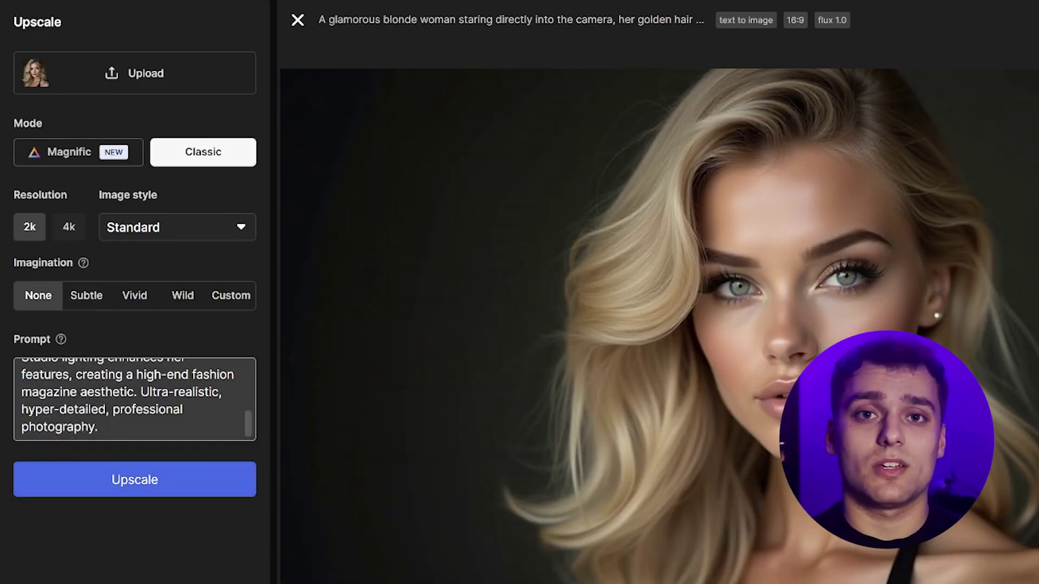
{"action": "left_click", "coordinate": [69, 227]}
{"action": "left_click", "coordinate": [177, 227]}
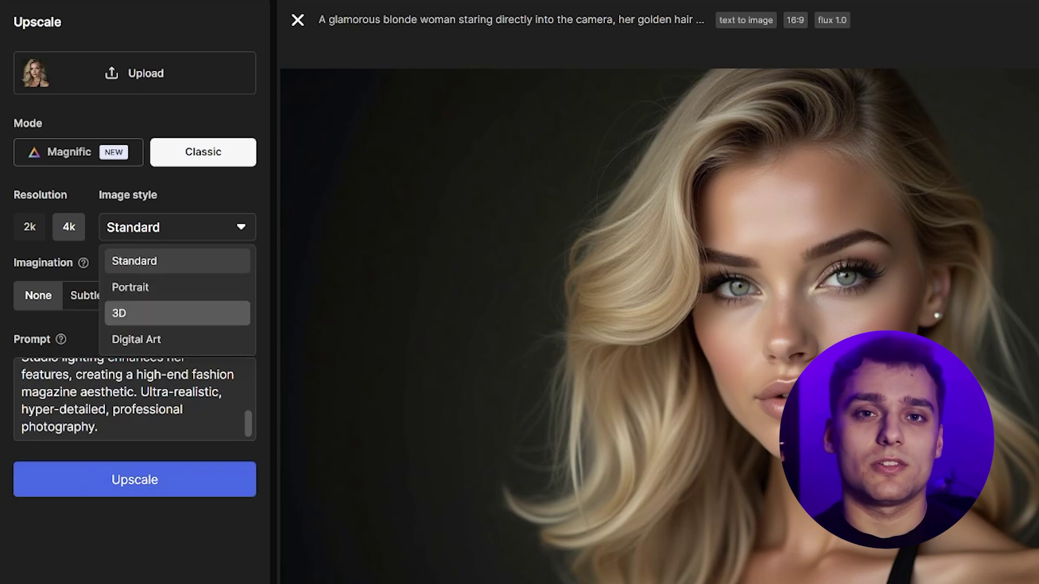
{"action": "left_click", "coordinate": [177, 314]}
{"action": "left_click", "coordinate": [134, 480]}
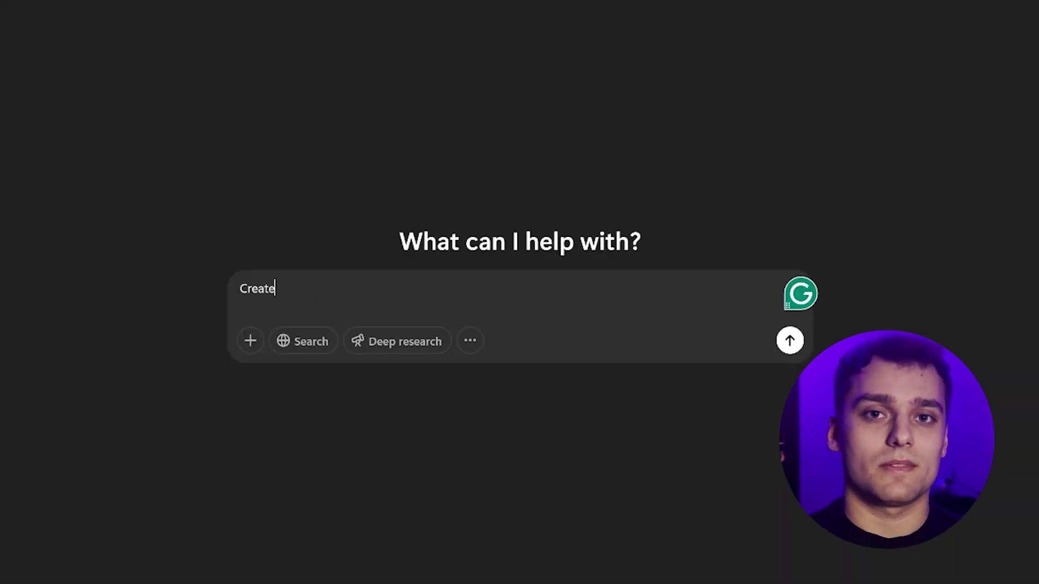
{"action": "type", "text": "funny motivation"}
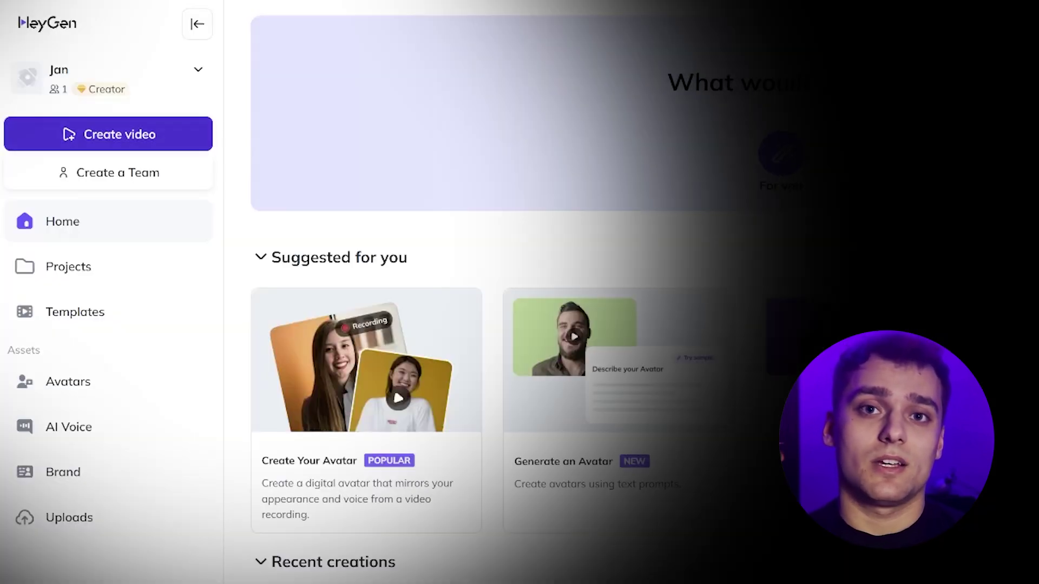
Pick the Gala Business Sofa Front 2 avatar and replace the existing script with the motivational one.
{"action": "left_click", "coordinate": [68, 381]}
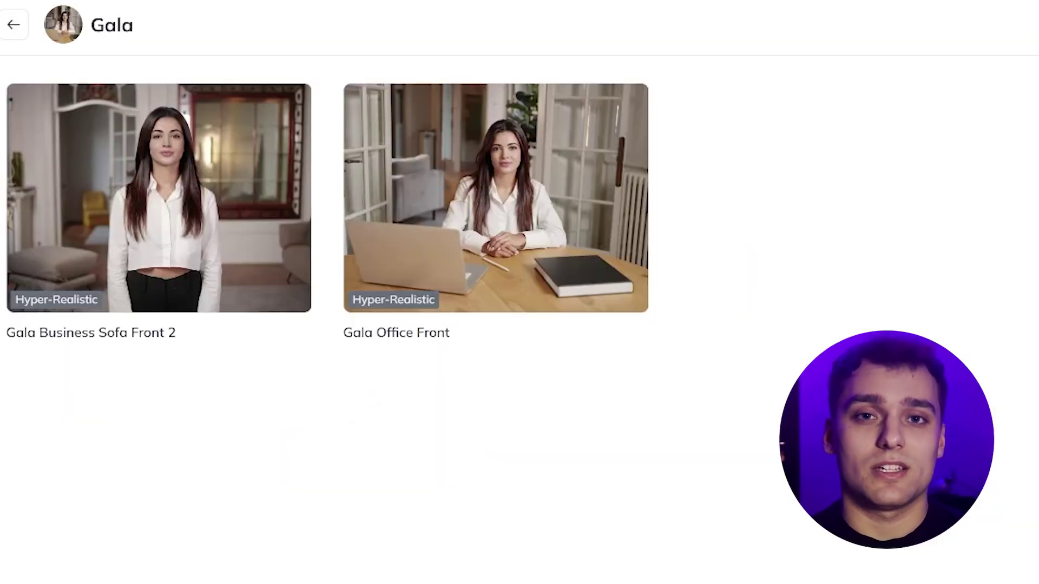
{"action": "left_click", "coordinate": [159, 198]}
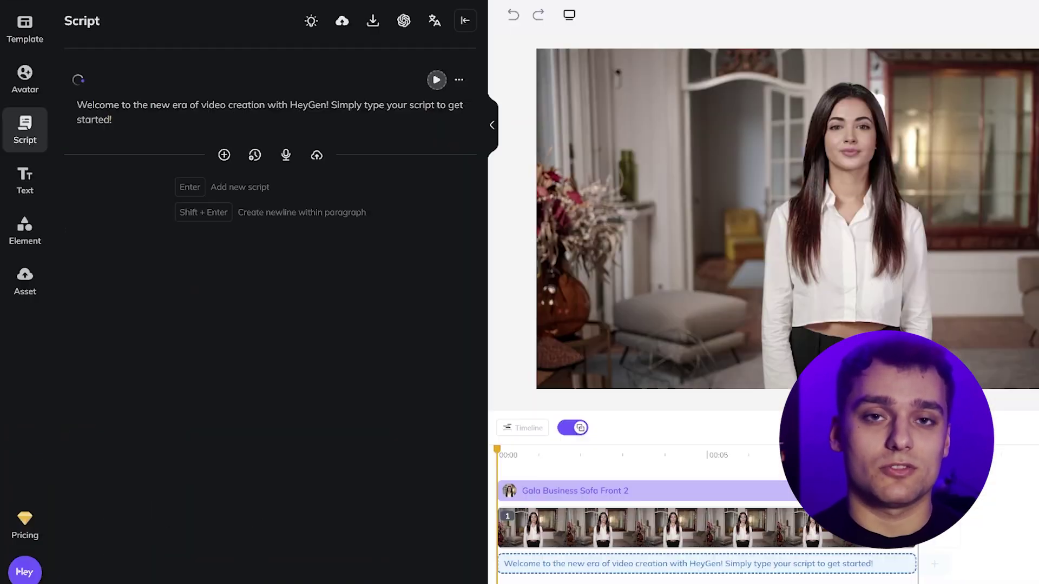
{"action": "key", "text": "ctrl+a"}
{"action": "type", "text": "Hey, you! Yes, YOU, sitting there scrolling aimlessly. You could be doing ANYTHING right now! Like climbing mountains... or at least the stairs. Conquering dragons—or just that terrifying pile of laundry.  Today is your day! Unless it's raining. Then tomorrow's probably better. But whenever you decide—know this: You're awesome, powerful, and capable of achieving epic greatness!  Remember, every journey begins with one brave step... or, in your case, a brave sip of coffee.  So, get out there, be amazing, and make your future self say, \"Whoa, did I really do that?\"  Yes. Yes, you did."}
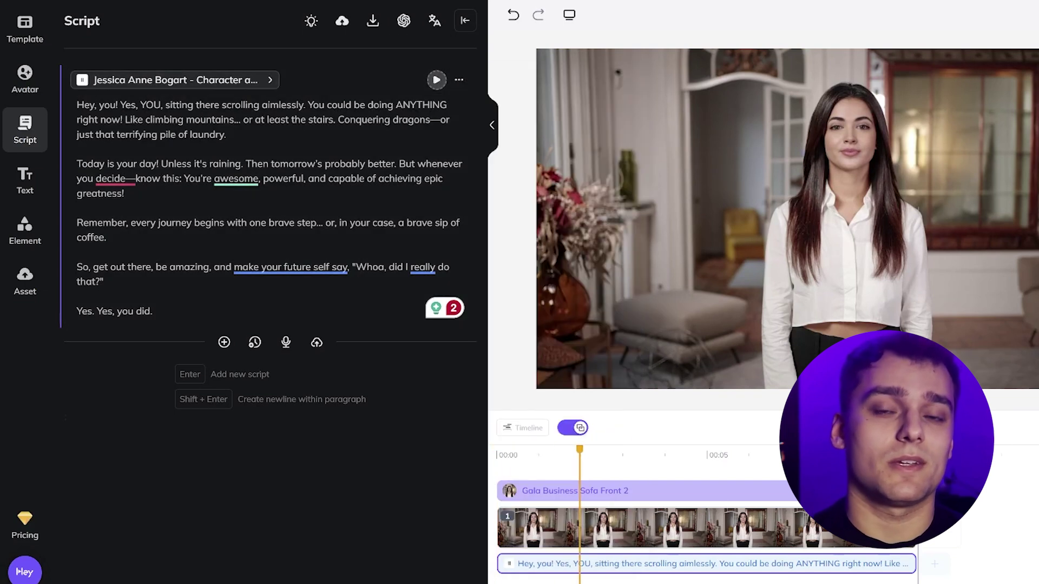
Check the voice settings and submit the Gala video under a name starting 'AI V'.
{"action": "left_click", "coordinate": [459, 80]}
{"action": "left_click", "coordinate": [107, 237]}
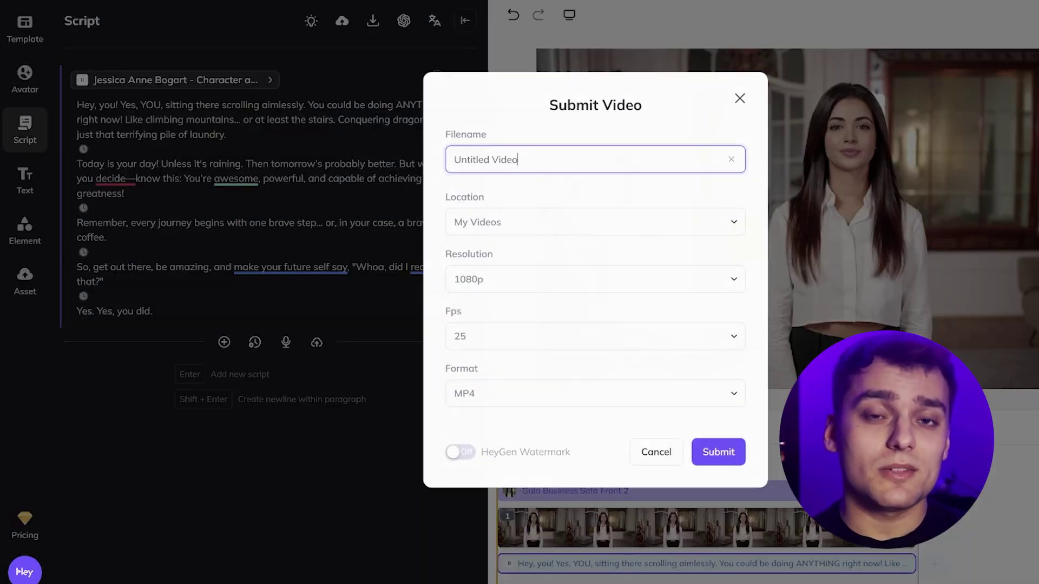
{"action": "type", "text": "AI VIDEO"}
{"action": "key", "text": "Return"}
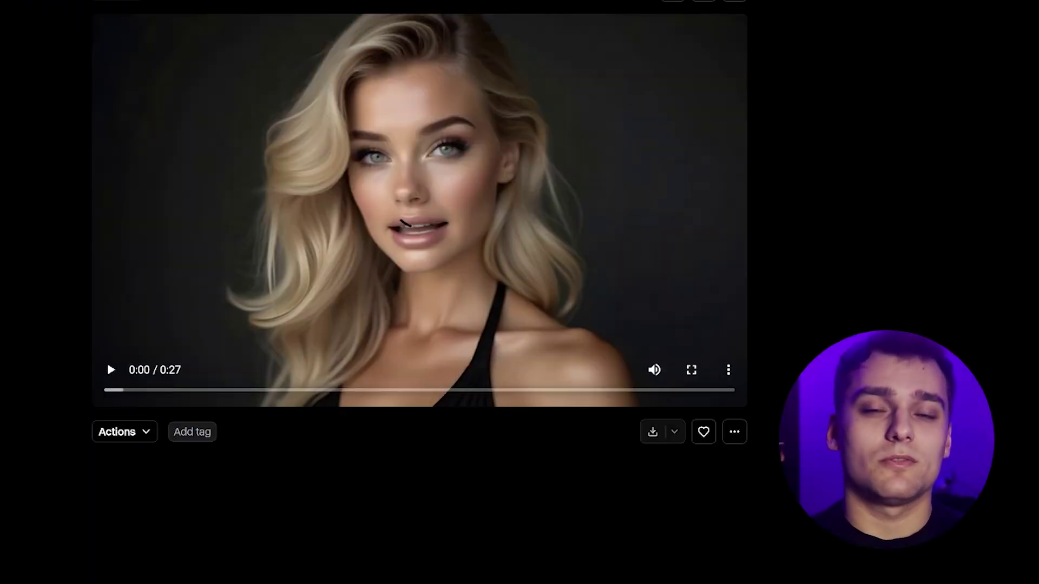
Upscale the generated Act-One video to 4K from the Download menu.
{"action": "left_click", "coordinate": [674, 432]}
{"action": "left_click", "coordinate": [698, 336]}
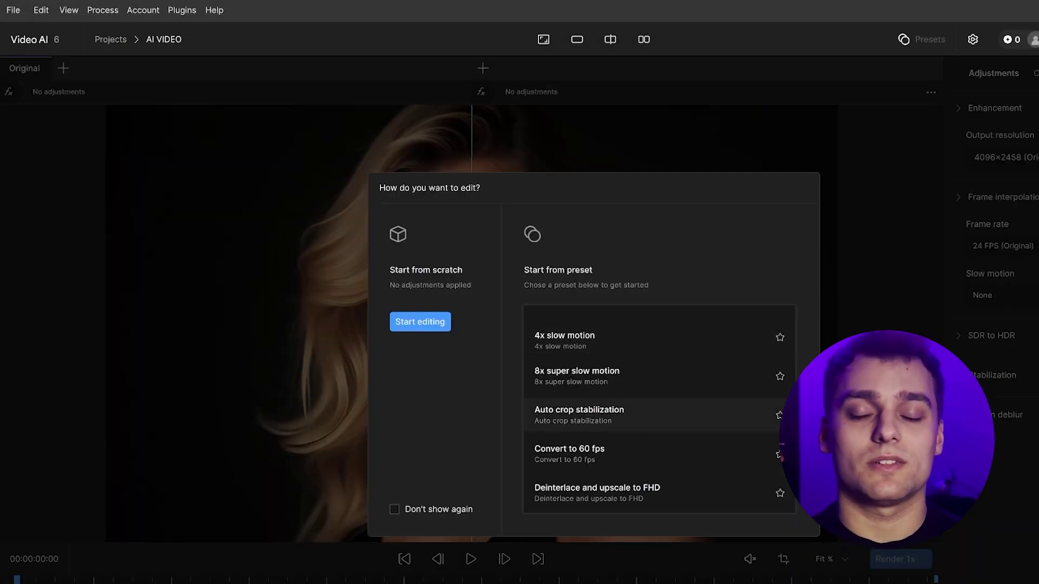
Choose the Rhea XL model variant in the enhancement settings.
{"action": "scroll", "coordinate": [659, 409], "scroll_direction": "down", "scroll_amount": 2}
{"action": "scroll", "coordinate": [659, 408], "scroll_direction": "down", "scroll_amount": 2}
{"action": "scroll", "coordinate": [659, 408], "scroll_direction": "up", "scroll_amount": 1}
{"action": "scroll", "coordinate": [659, 409], "scroll_direction": "down", "scroll_amount": 1}
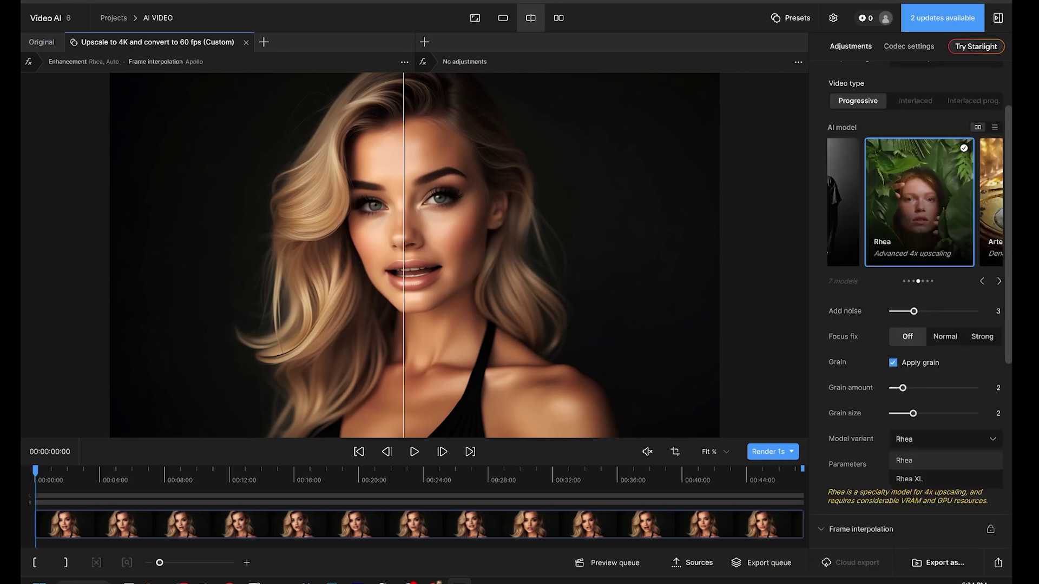
{"action": "left_click", "coordinate": [909, 479]}
Confirm the TIFF sequence export codec for the queued render.
{"action": "scroll", "coordinate": [914, 324], "scroll_direction": "down", "scroll_amount": 2}
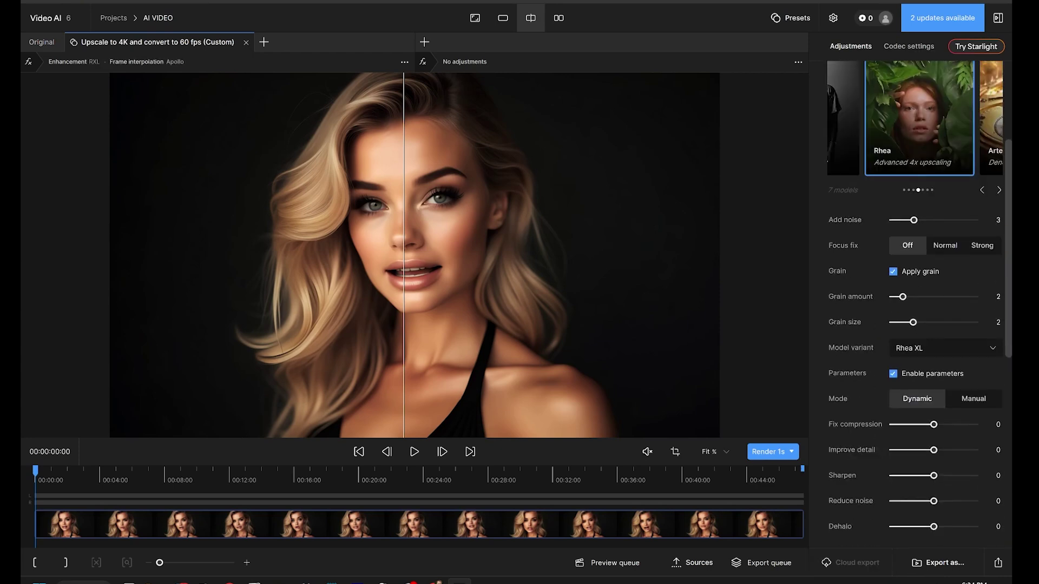
{"action": "scroll", "coordinate": [914, 324], "scroll_direction": "down", "scroll_amount": 6}
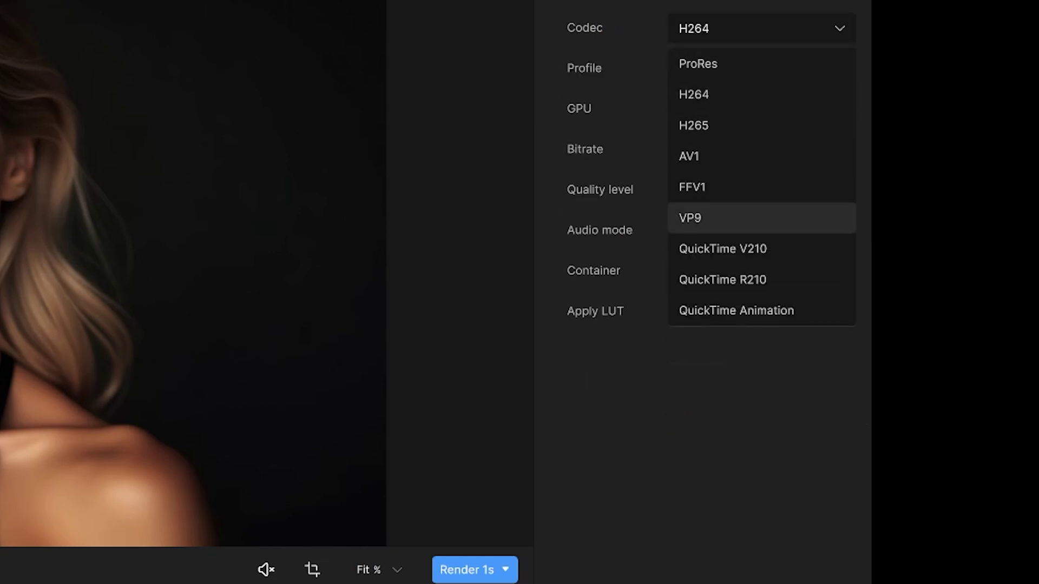
{"action": "key", "text": "Return"}
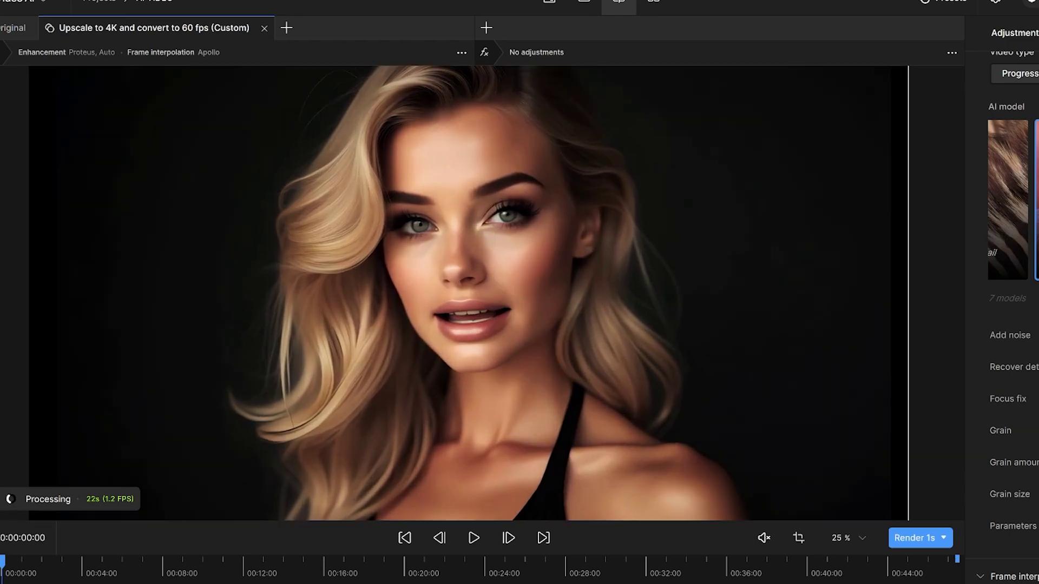
{"action": "scroll", "coordinate": [473, 319], "scroll_direction": "up", "scroll_amount": 3}
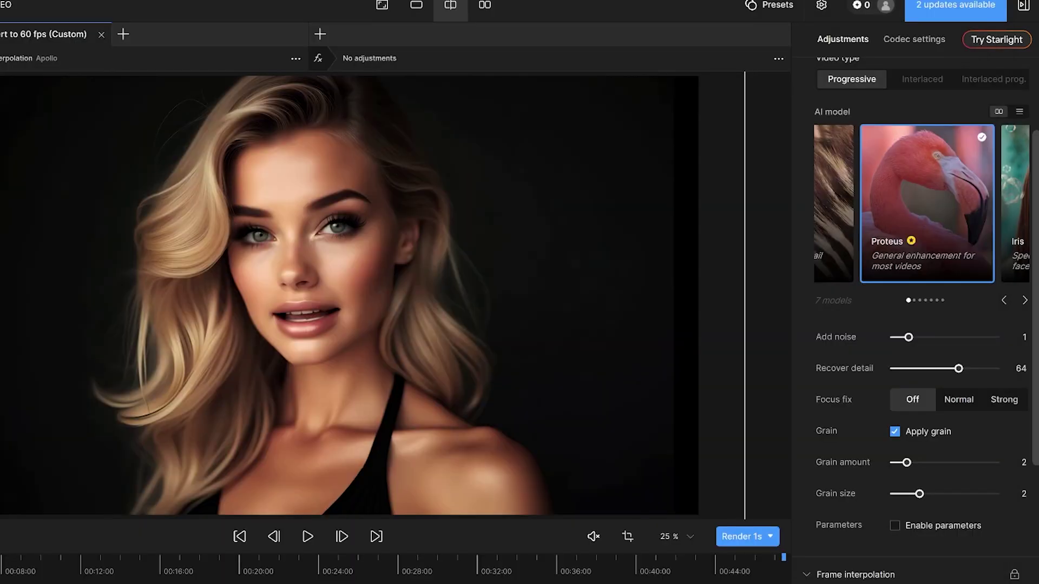